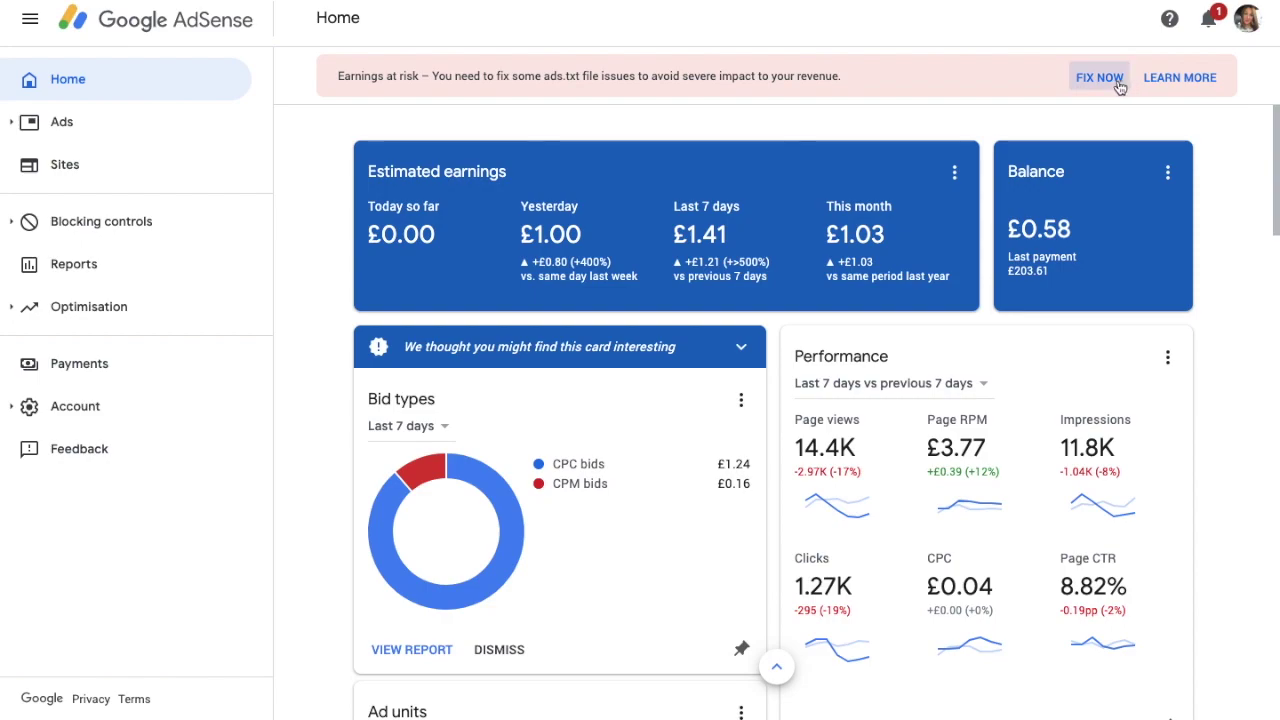
- From the AdSense ads.txt alert, open Google's ads.txt guide and find the publisher ID steps
left_click(1108, 88)
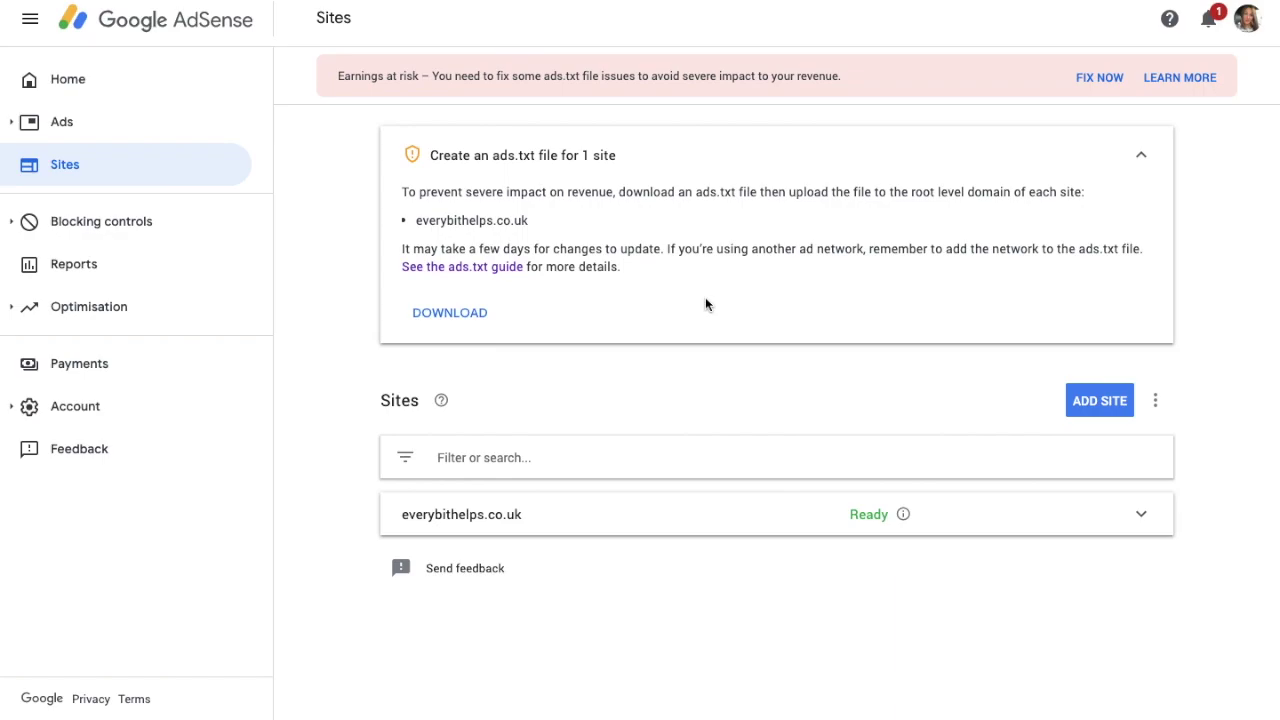
left_click(503, 268)
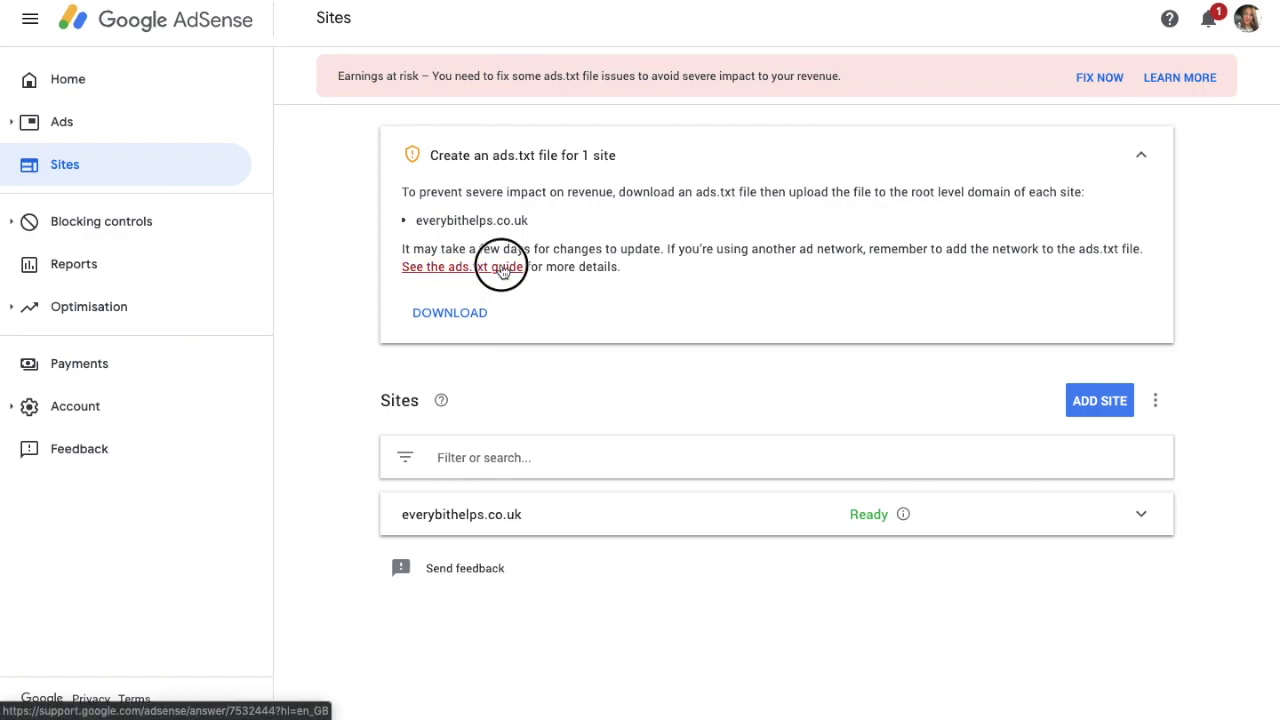
scroll(473, 470, "down", 5)
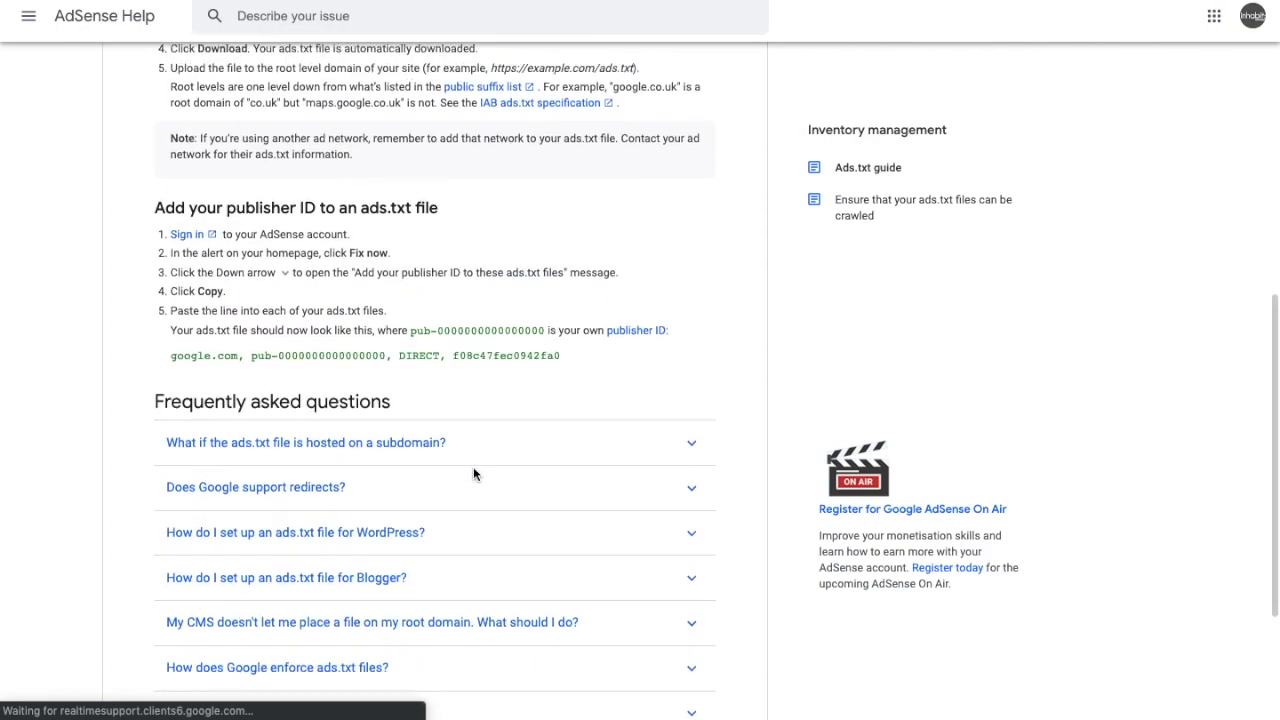
scroll(474, 468, "up", 1)
scroll(474, 468, "up", 2)
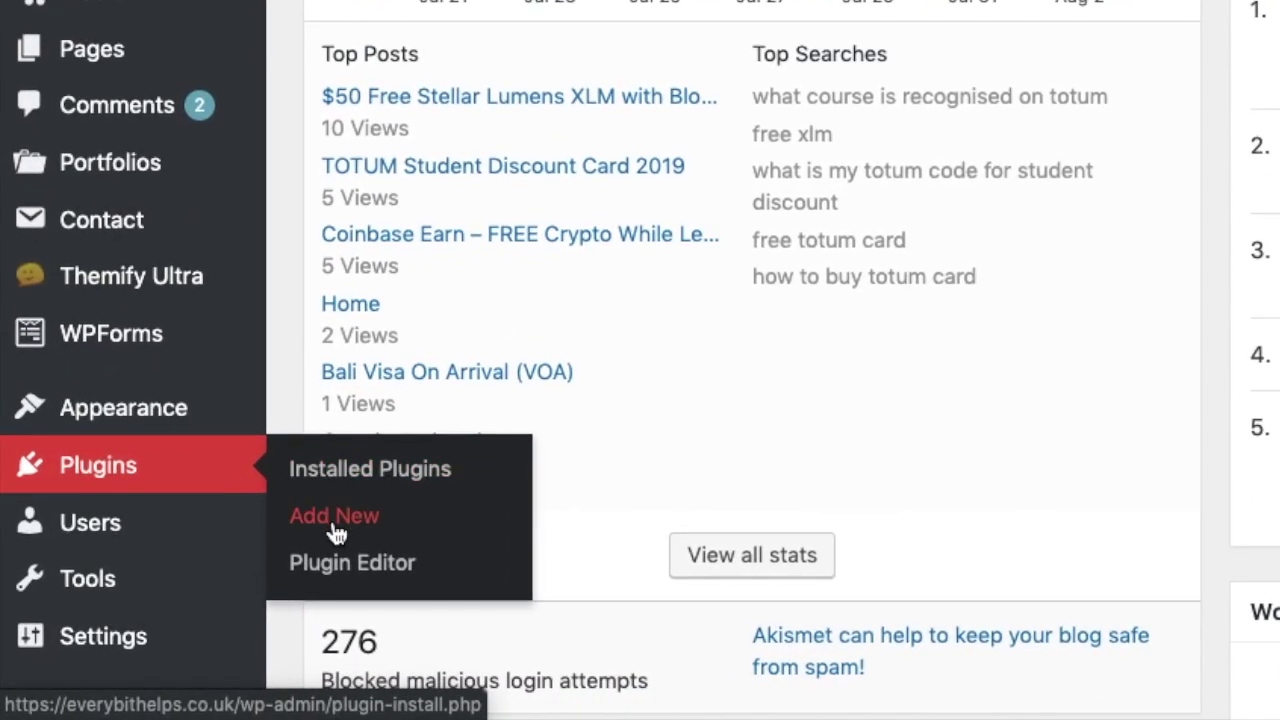
- Search plugins for 'ads.txt', then install and activate Ads.txt Manager
left_click(336, 535)
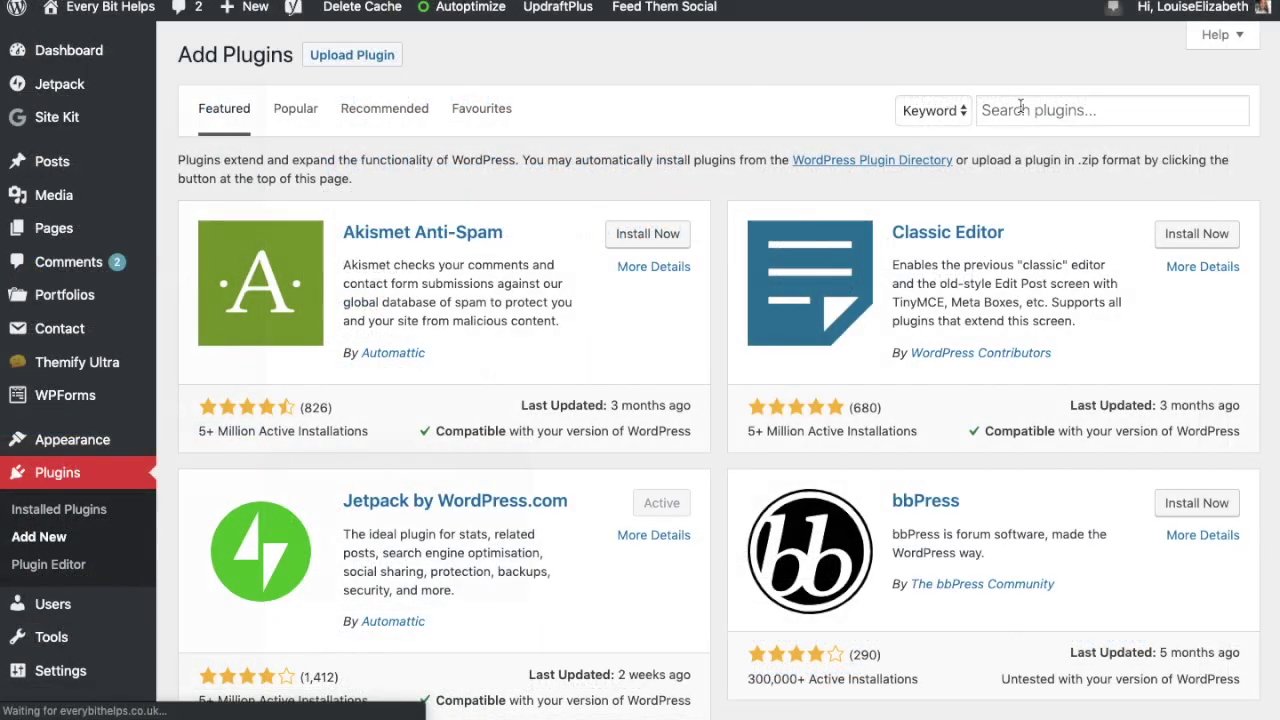
left_click(1020, 110)
type("ad")
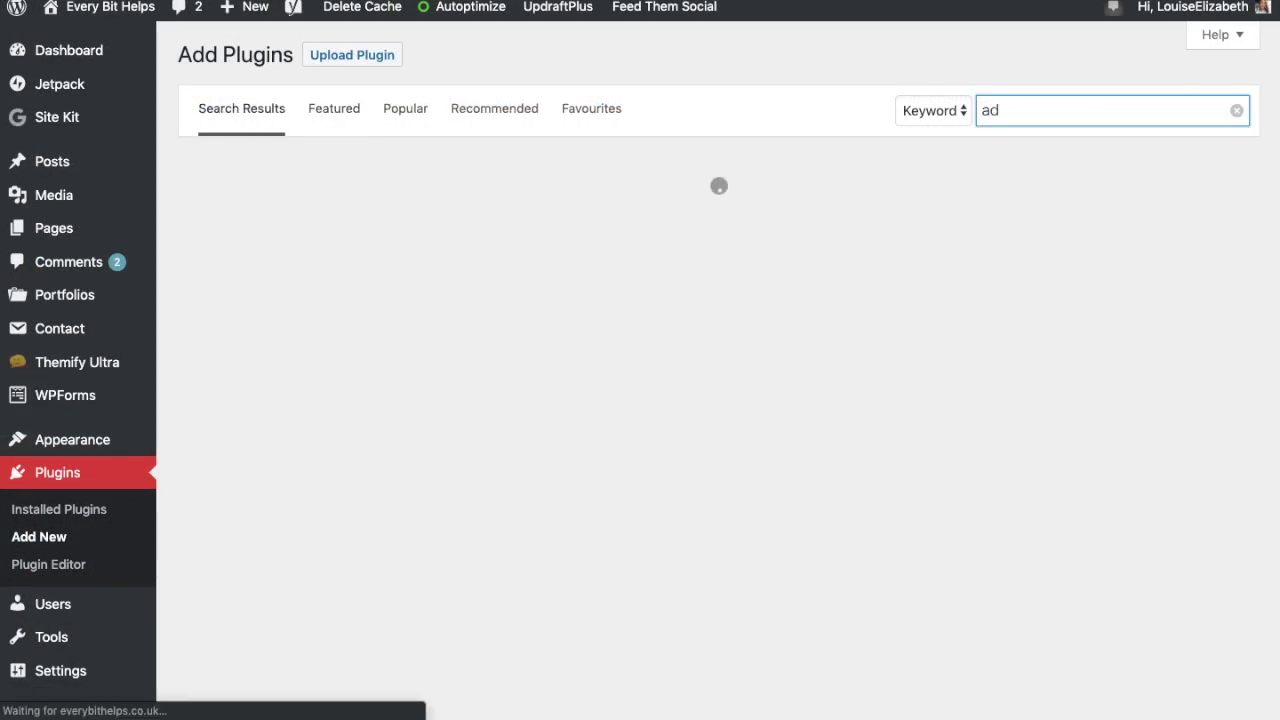
type("s.txt")
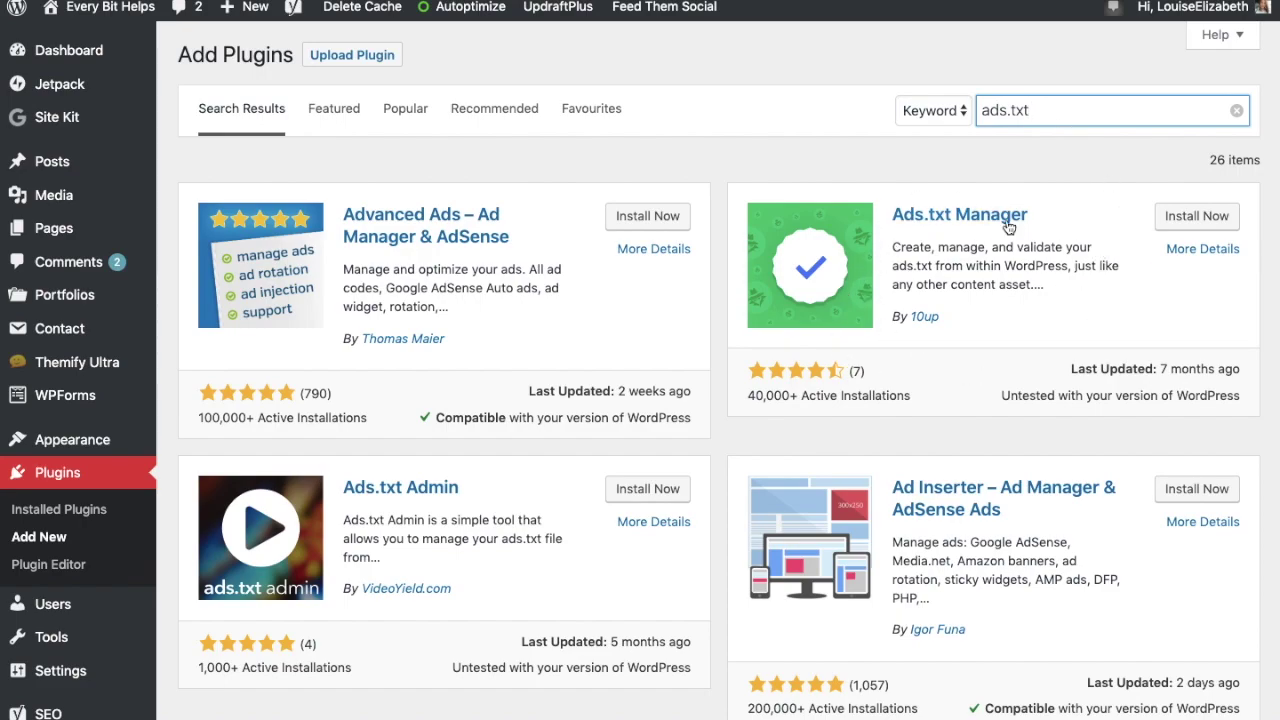
left_click(1183, 220)
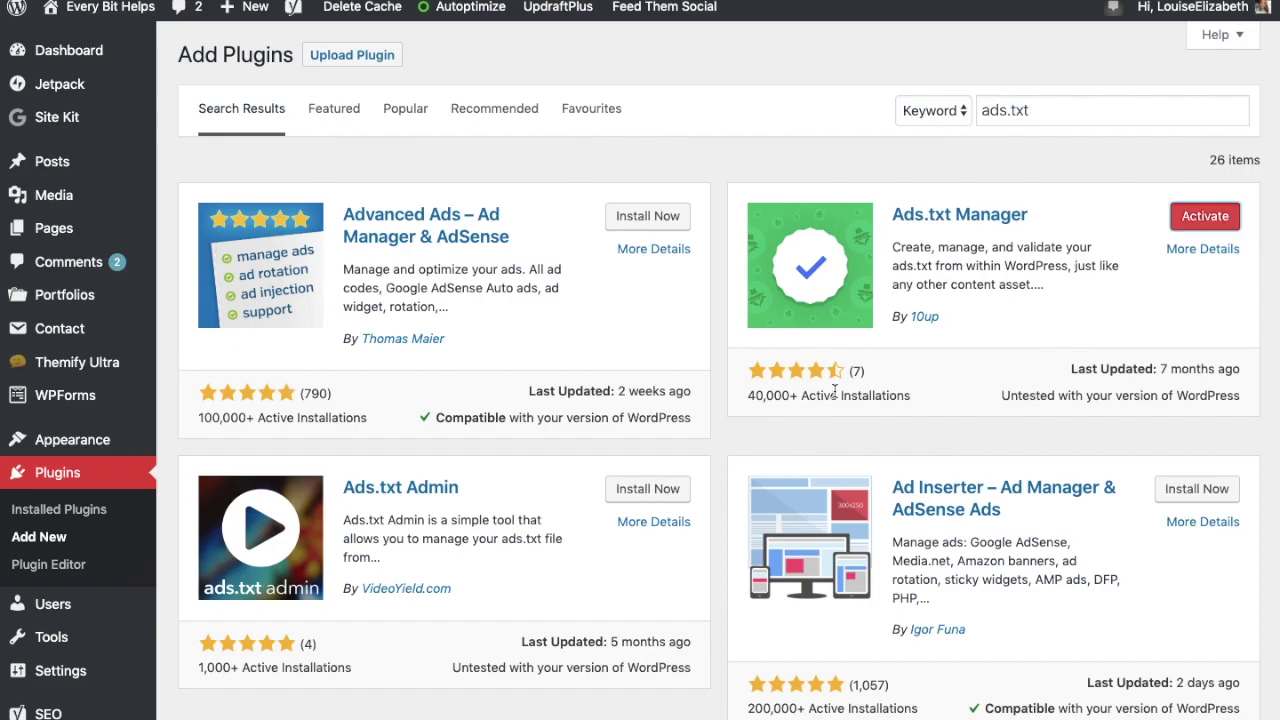
left_click(1208, 218)
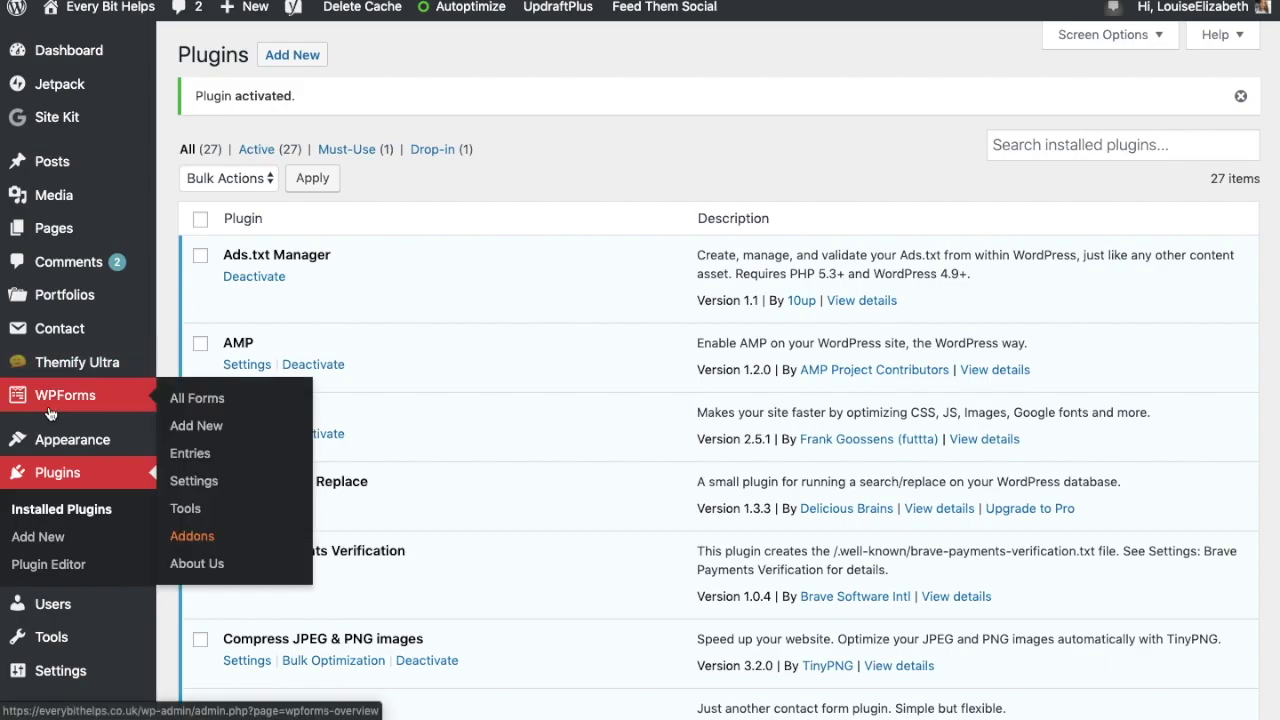
- Go to Settings > Ads.txt in the WordPress admin sidebar
scroll(55, 400, "down", 5)
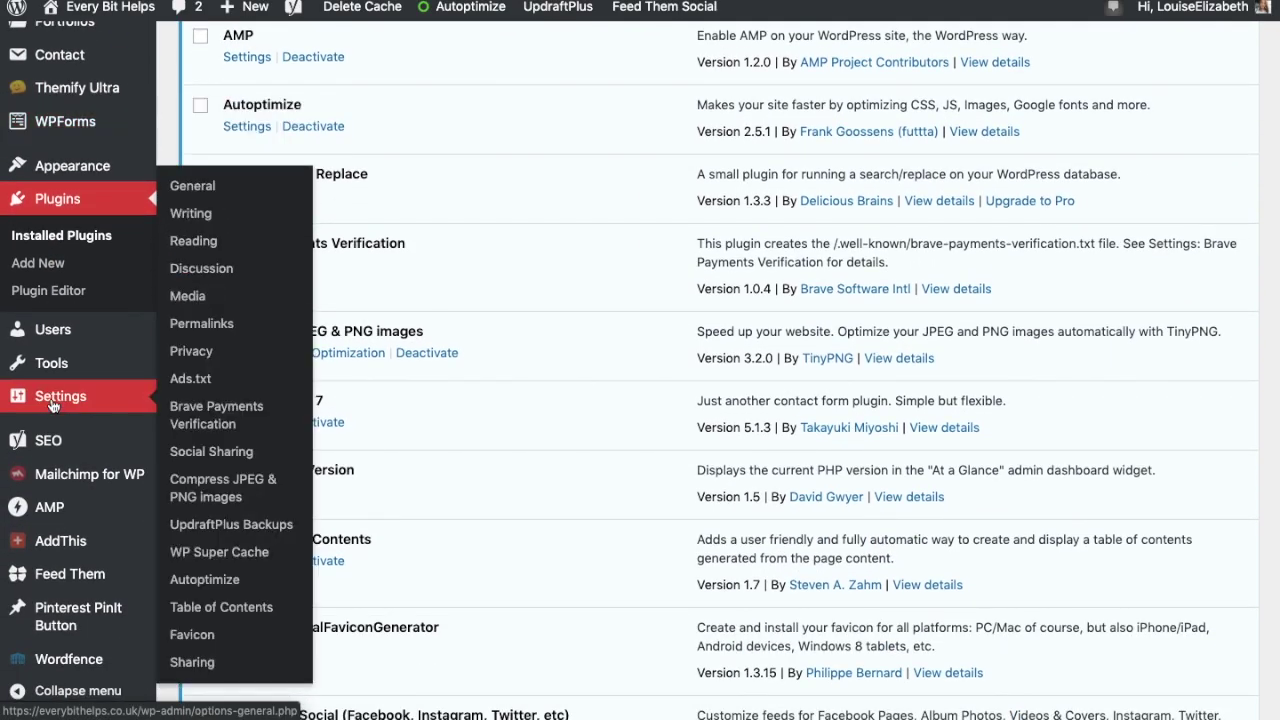
left_click(196, 381)
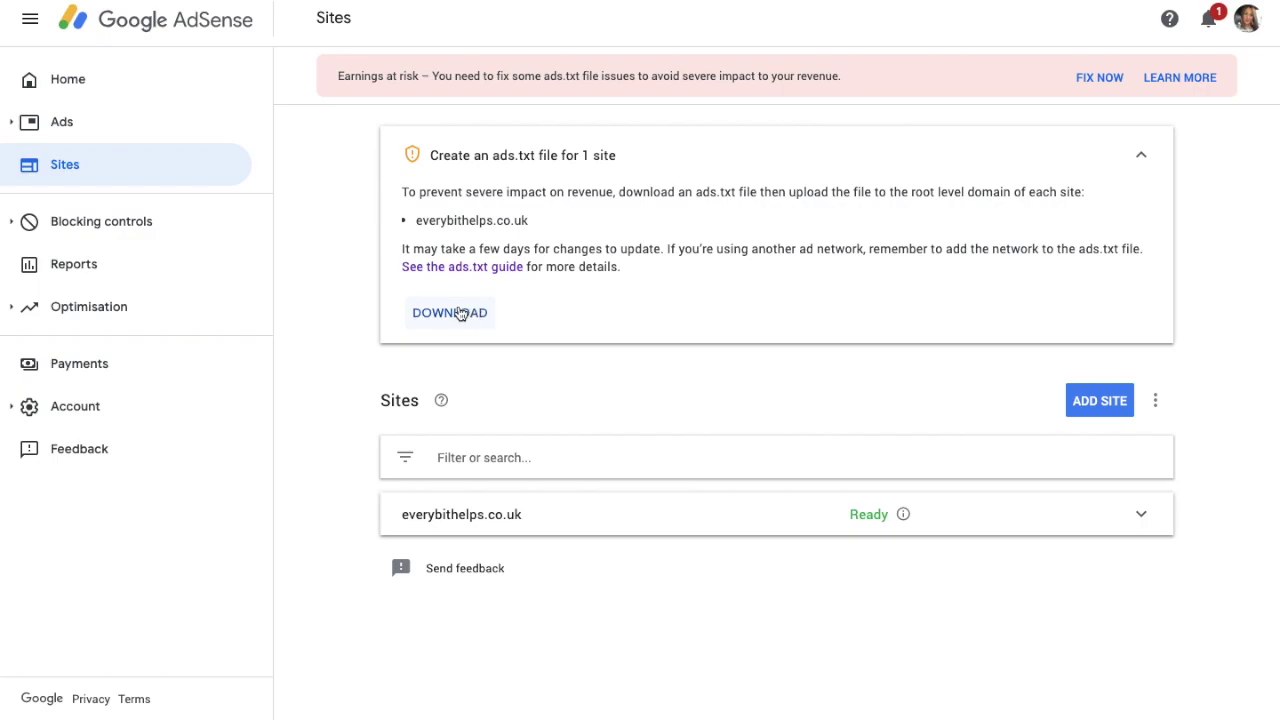
- Download ads.txt from the 'Create an ads.txt file' card on the AdSense Sites page
left_click(456, 314)
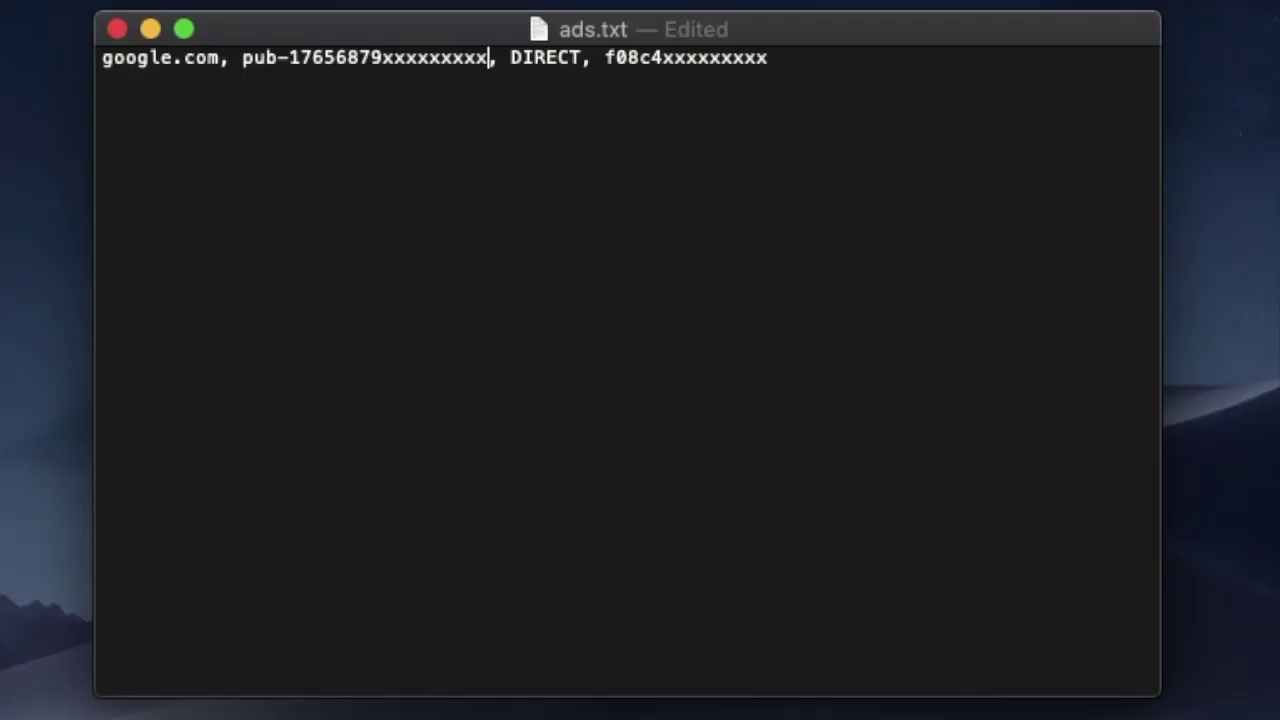
- Select the google.com publisher line in ads.txt and copy it
left_click_drag(811, 55, 454, 28)
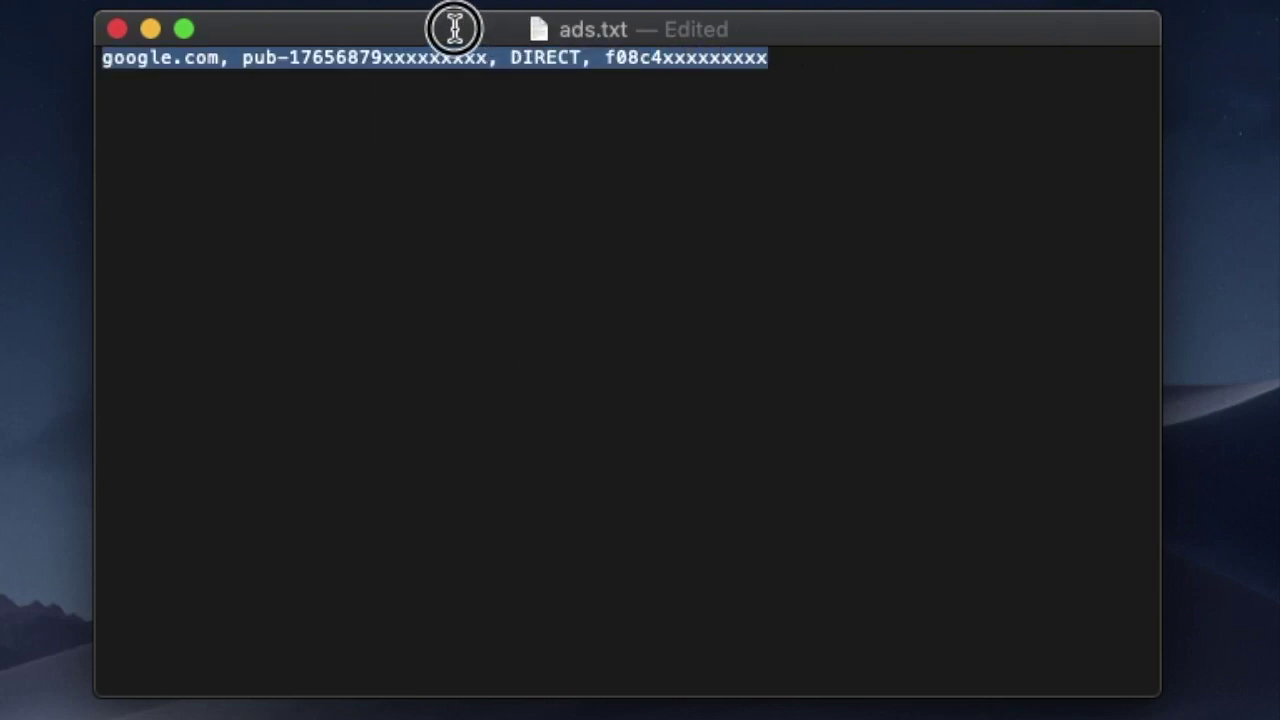
right_click(426, 60)
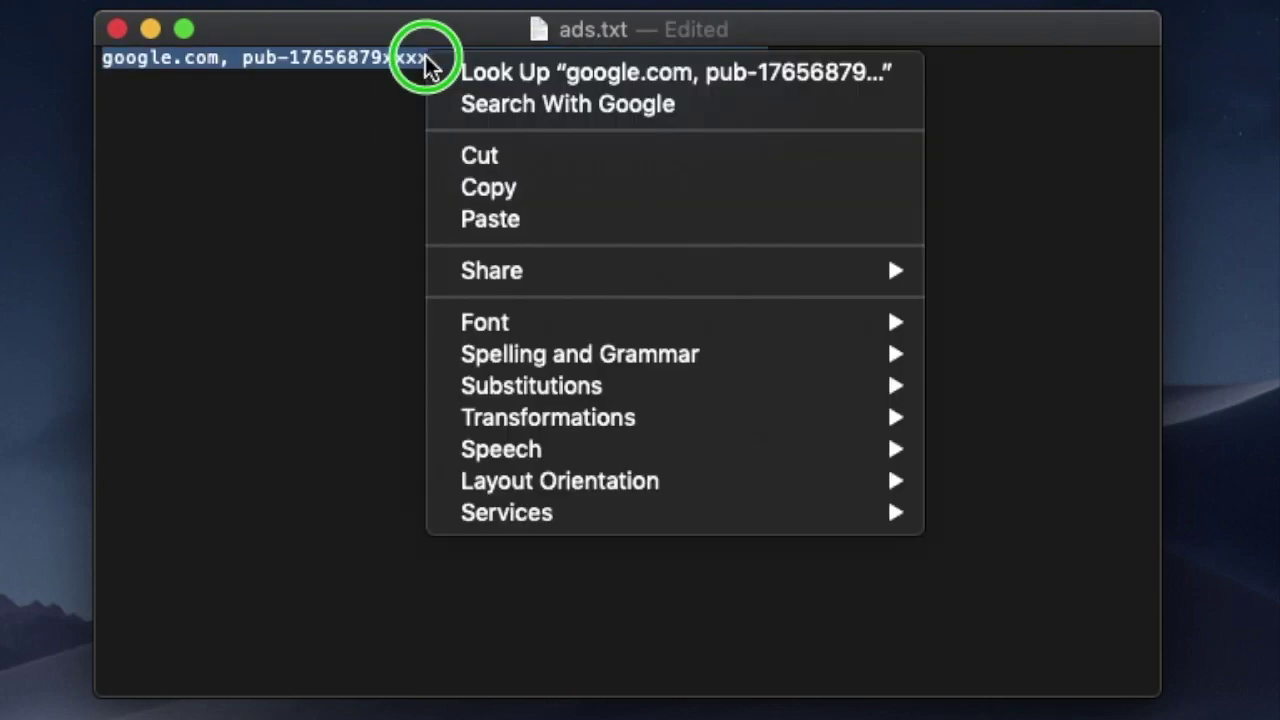
left_click(485, 186)
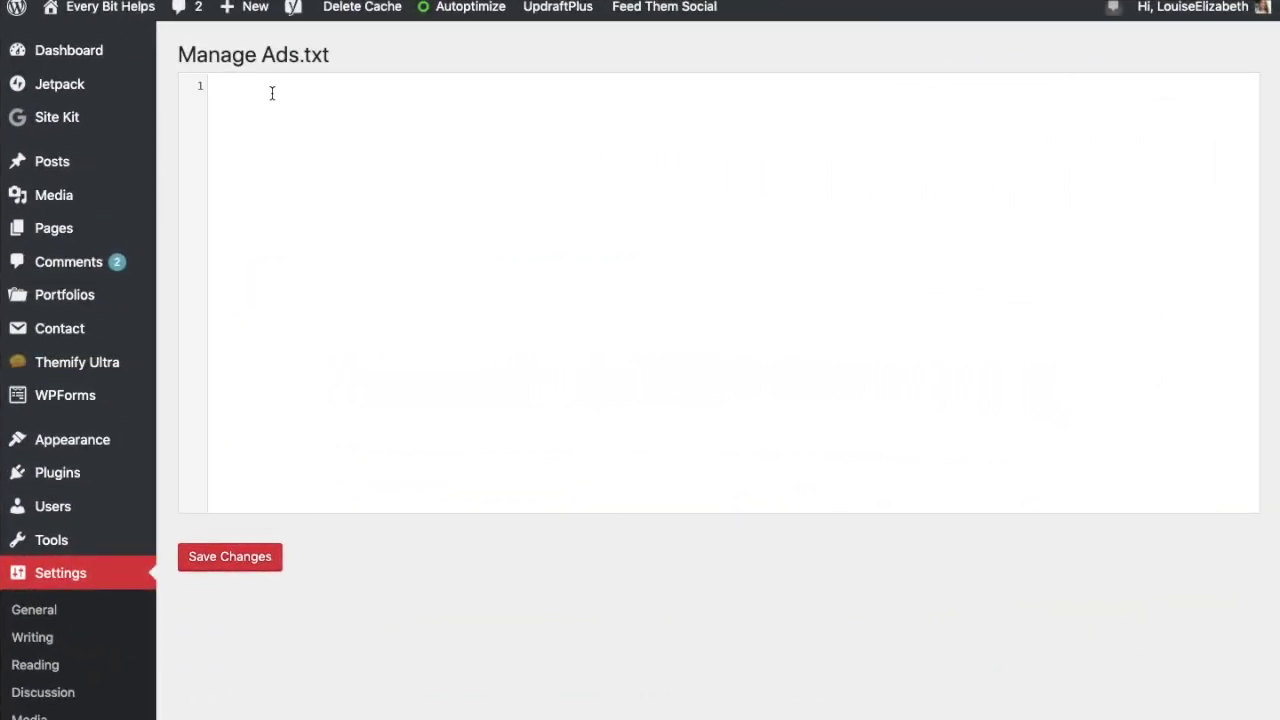
- Paste the copied publisher line into WordPress's Manage Ads.txt editor
right_click(271, 93)
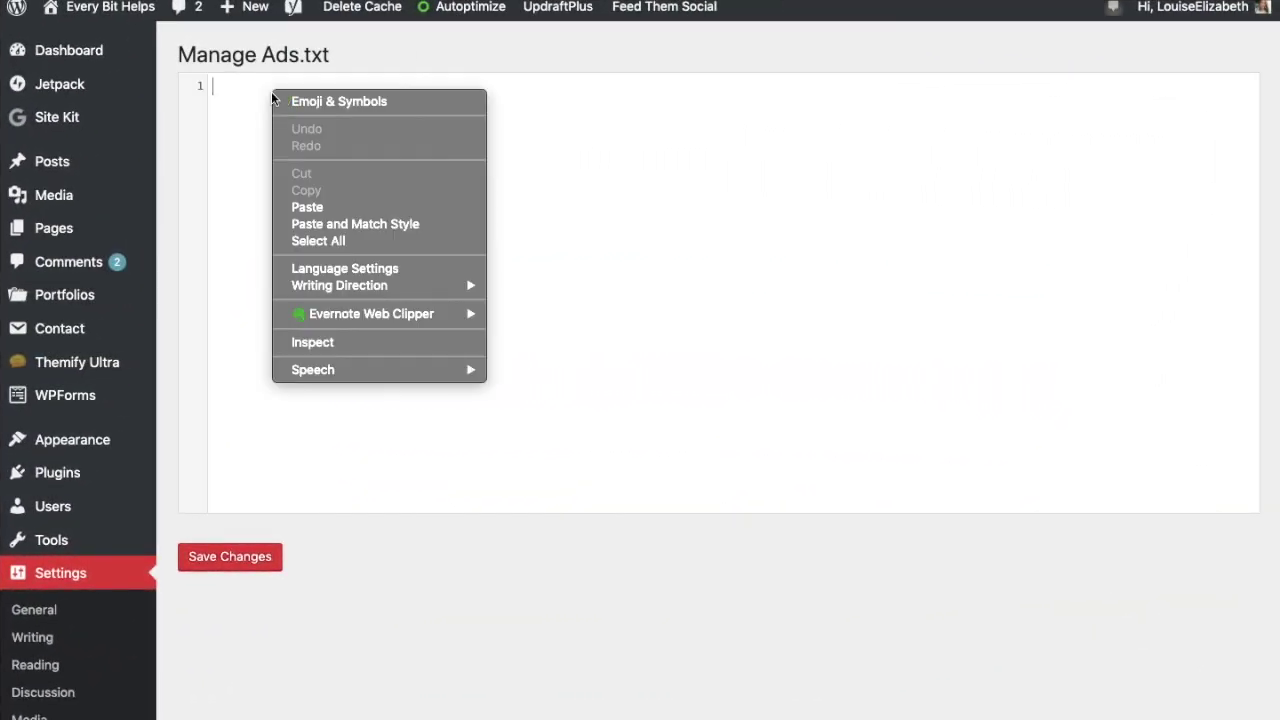
left_click(316, 214)
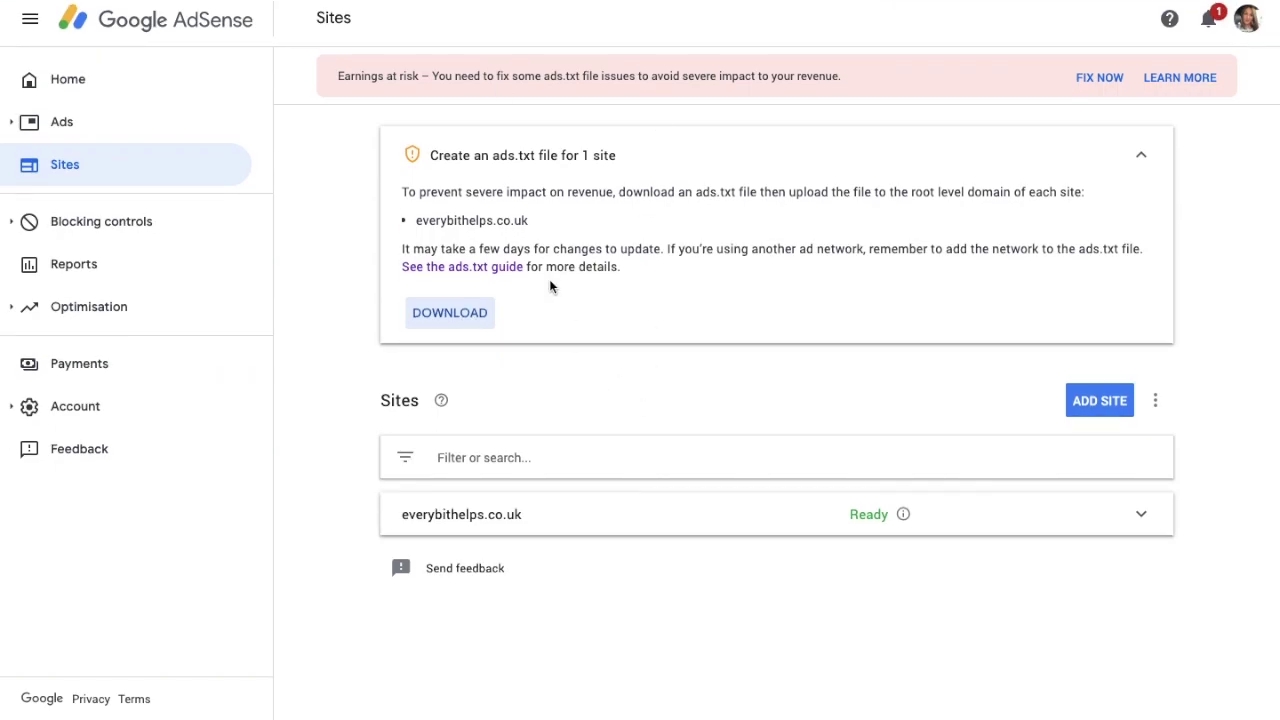
- Reopen the ads.txt guide, then select and copy its example google.com publisher line
left_click(496, 267)
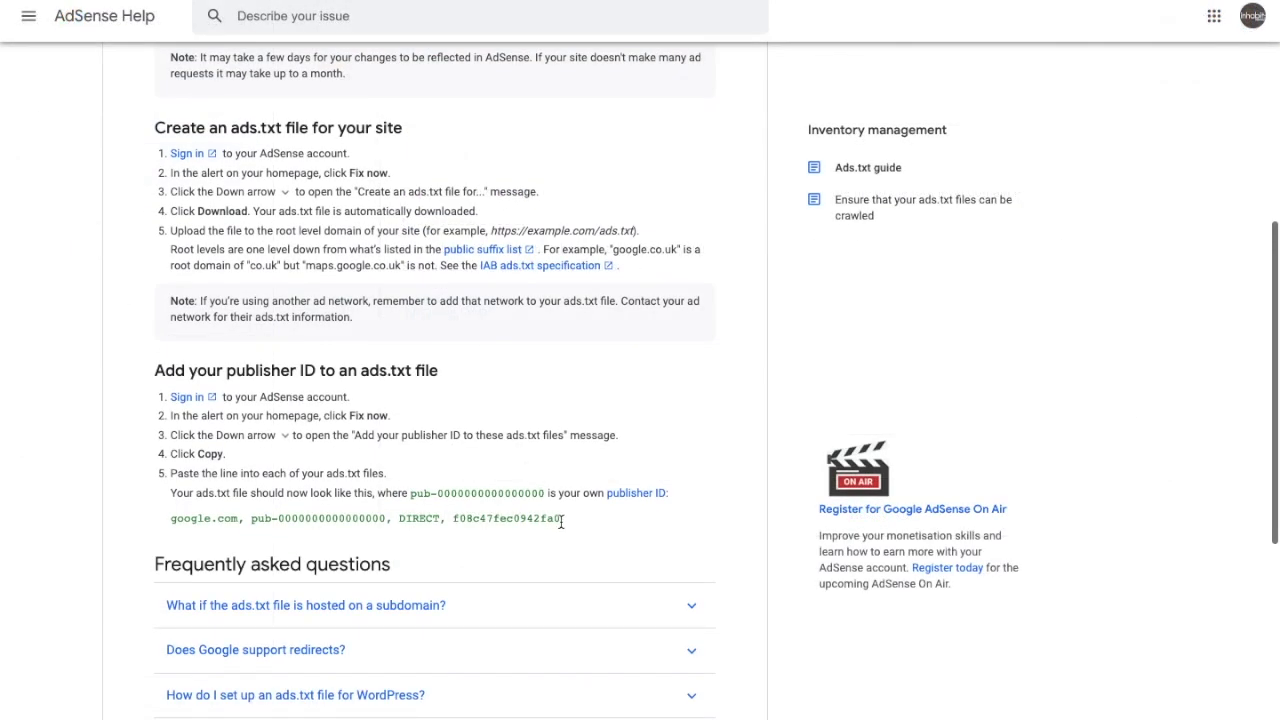
left_click_drag(568, 525, 171, 517)
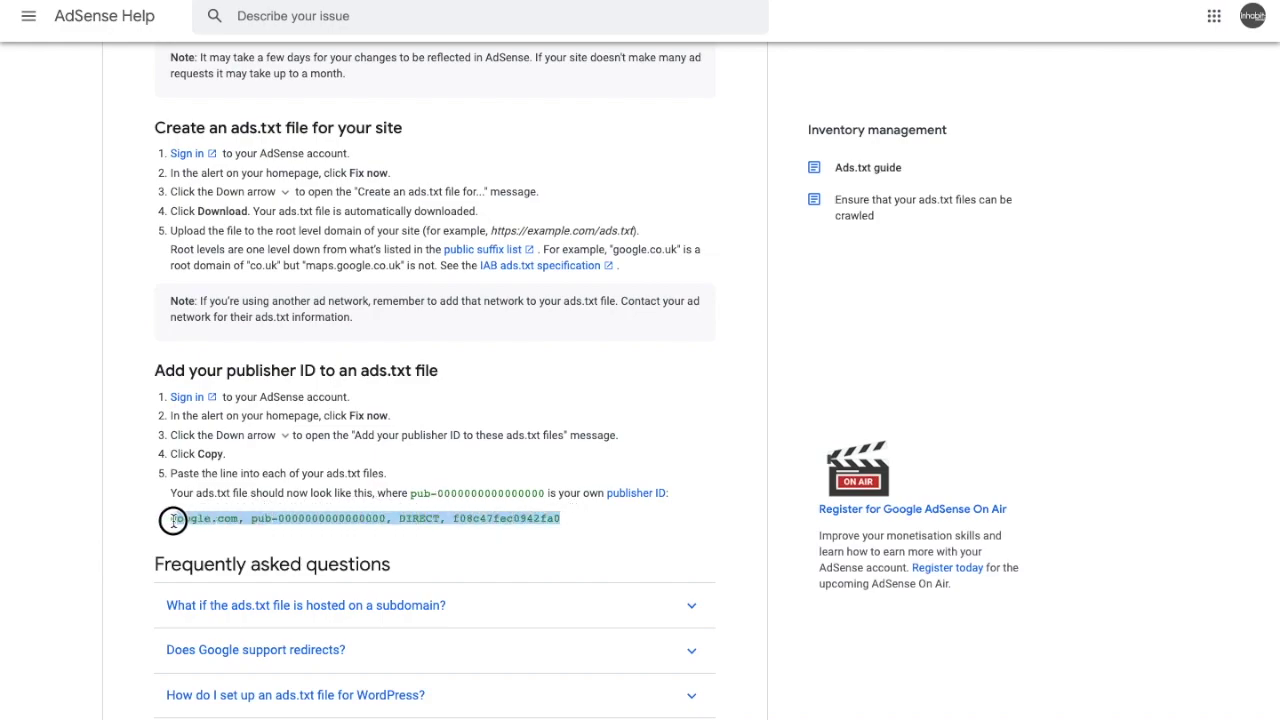
right_click(182, 517)
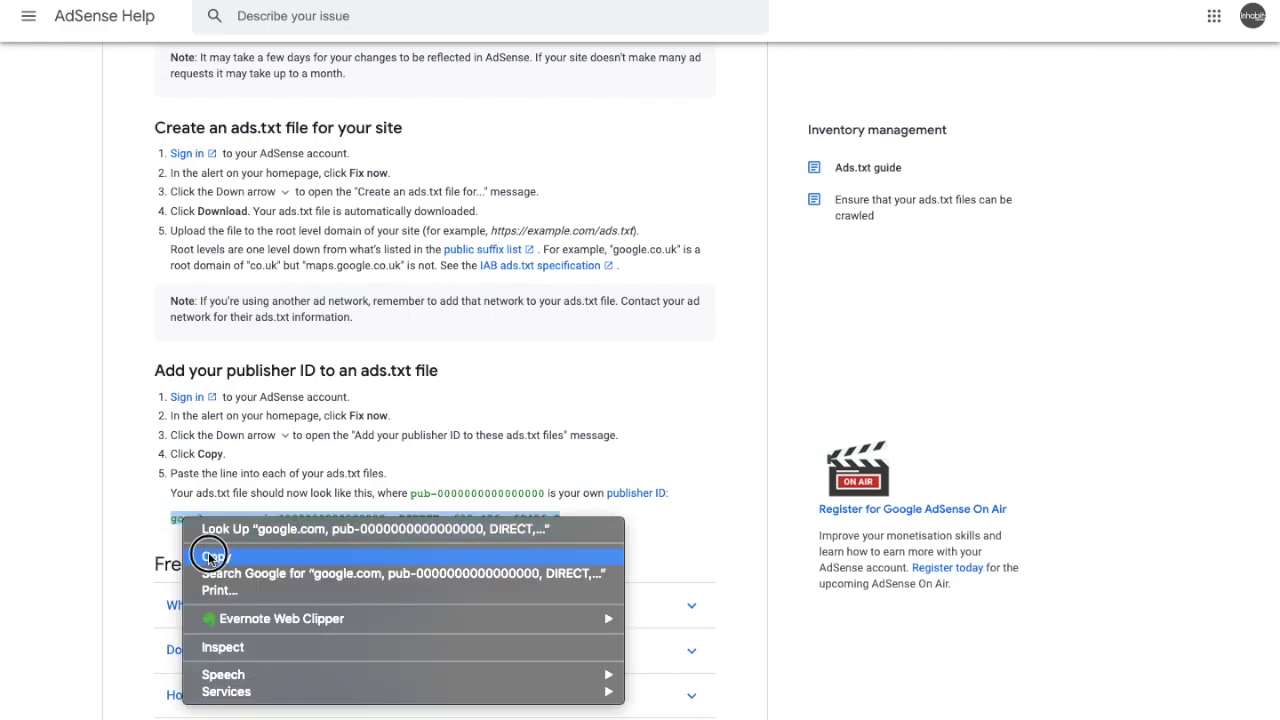
left_click(206, 556)
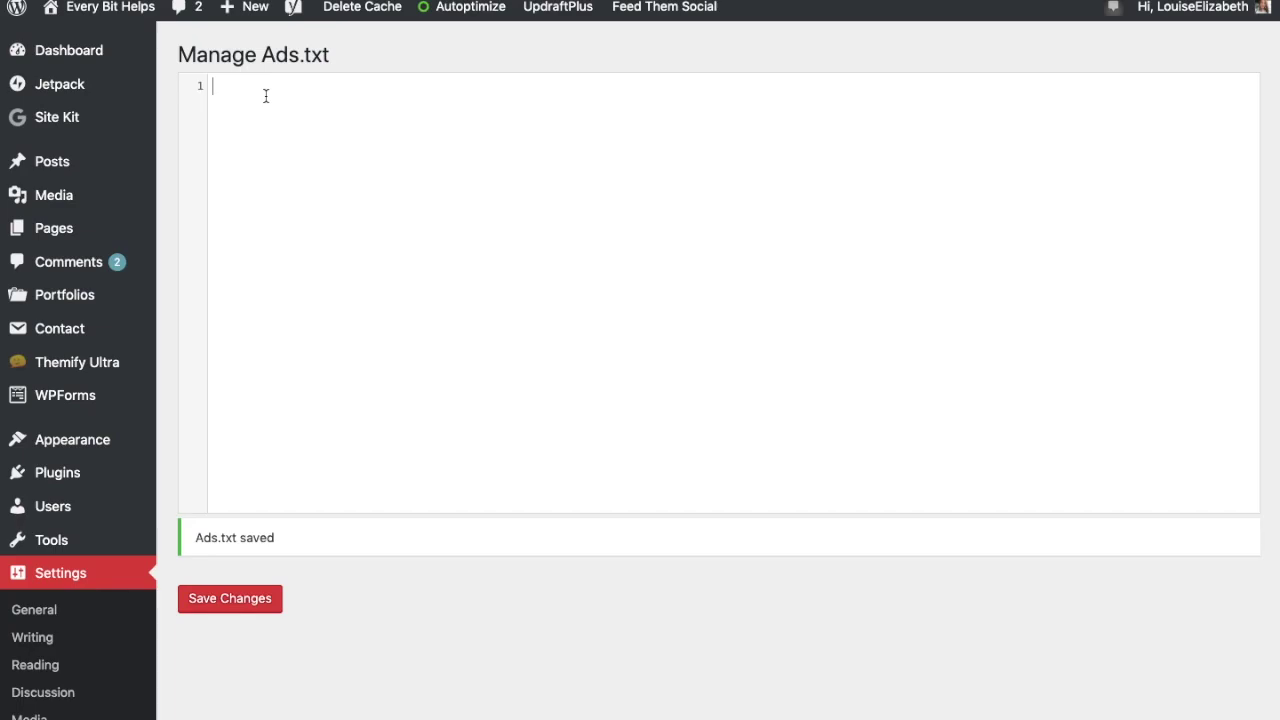
- Paste the copied example line into the Manage Ads.txt editor's first line
right_click(266, 96)
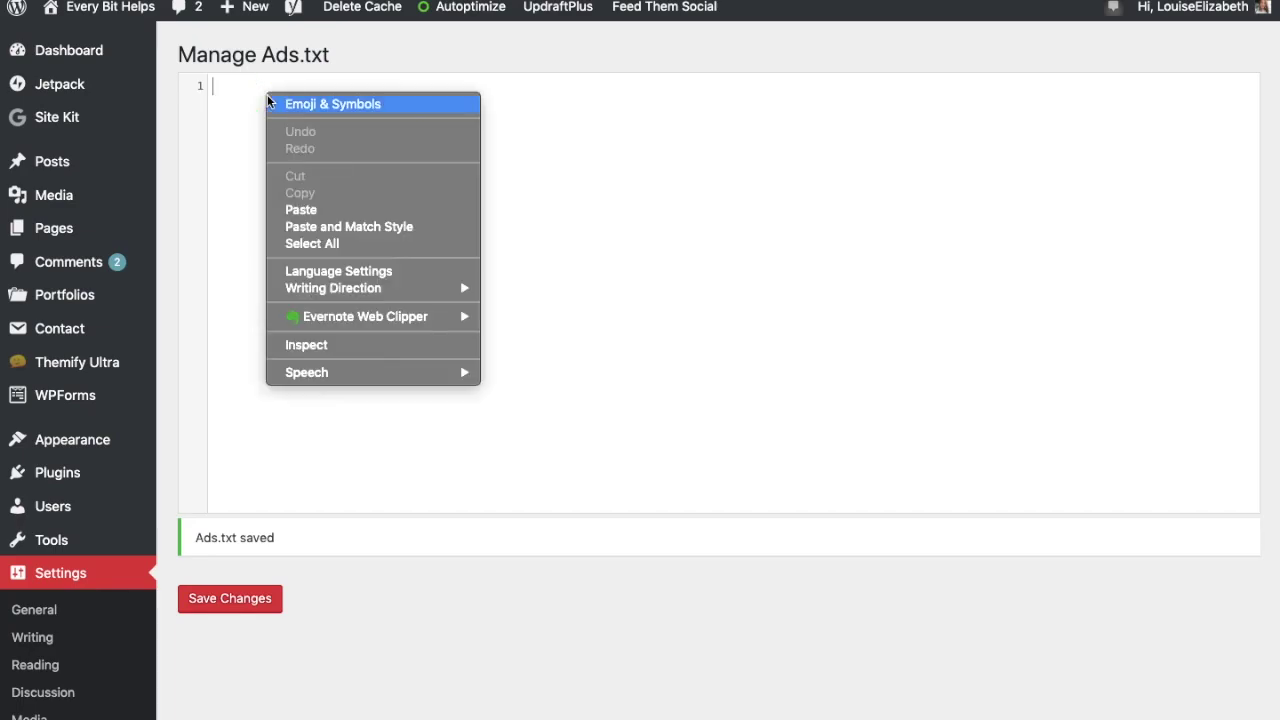
left_click(315, 212)
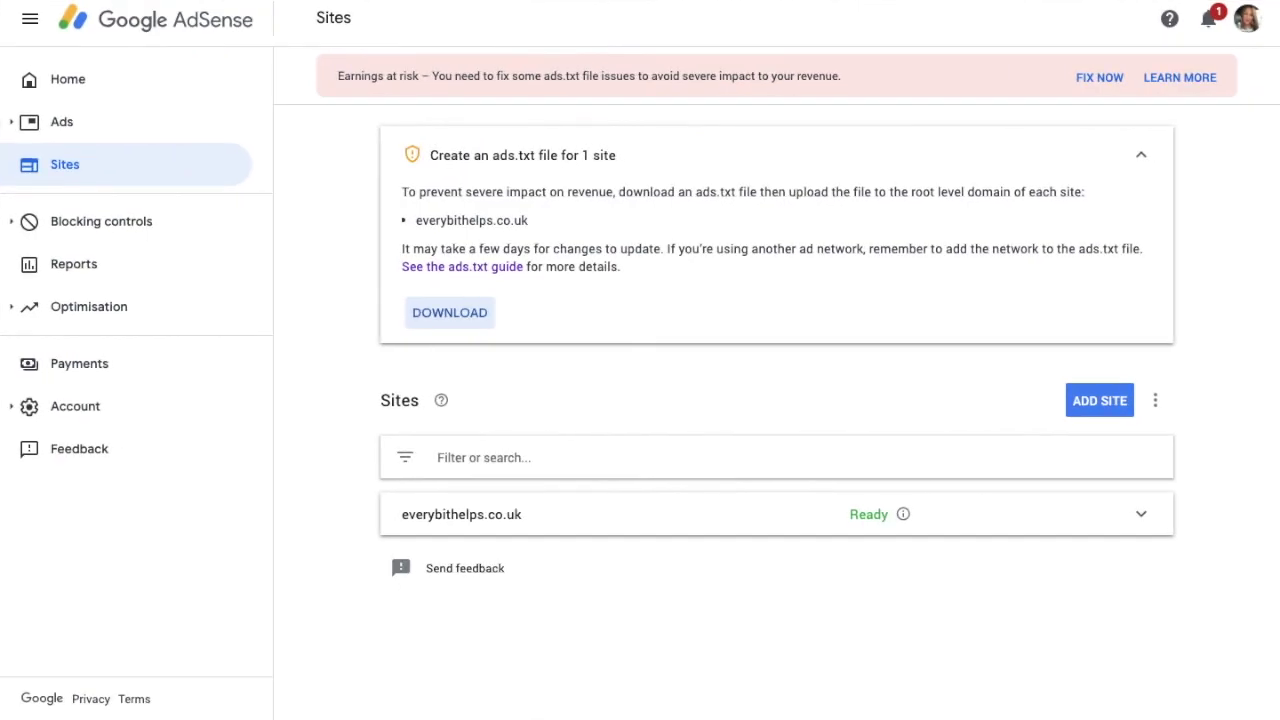
- Open Account in the AdSense sidebar to look up the publisher ID
left_click(70, 405)
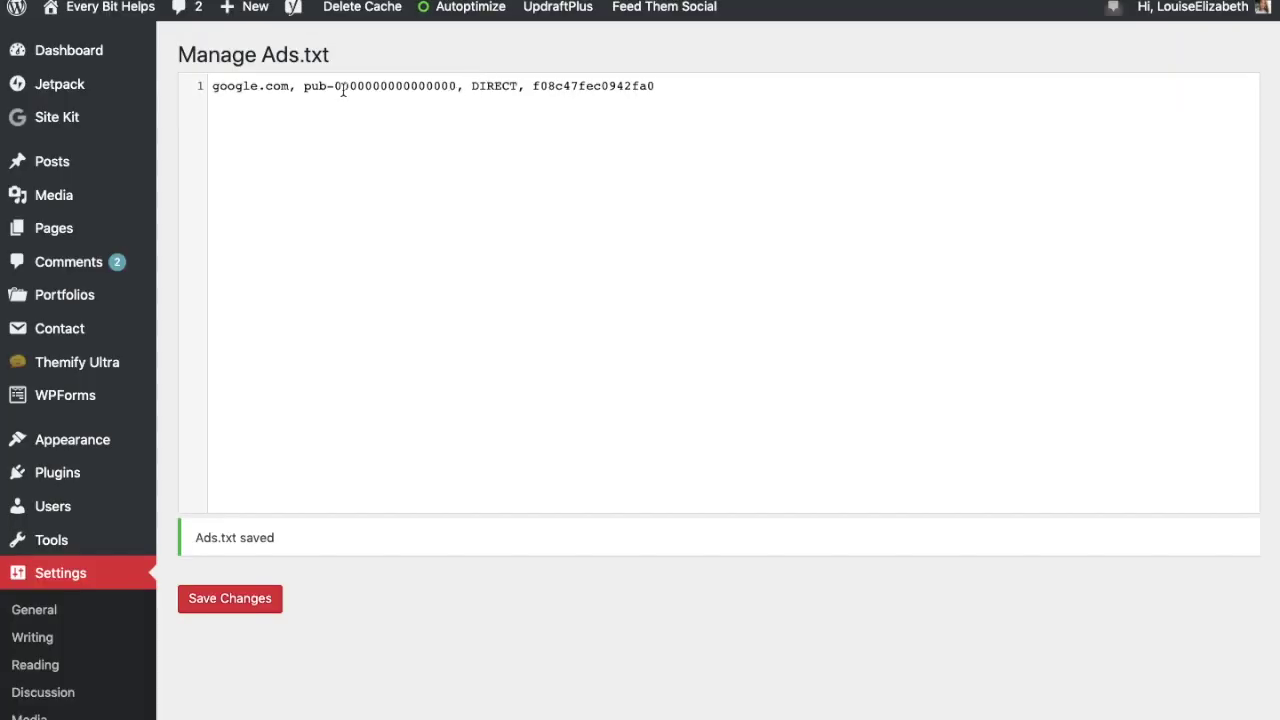
- Select the placeholder zeros following 'pub-' in the ads.txt line
left_click_drag(336, 86, 451, 85)
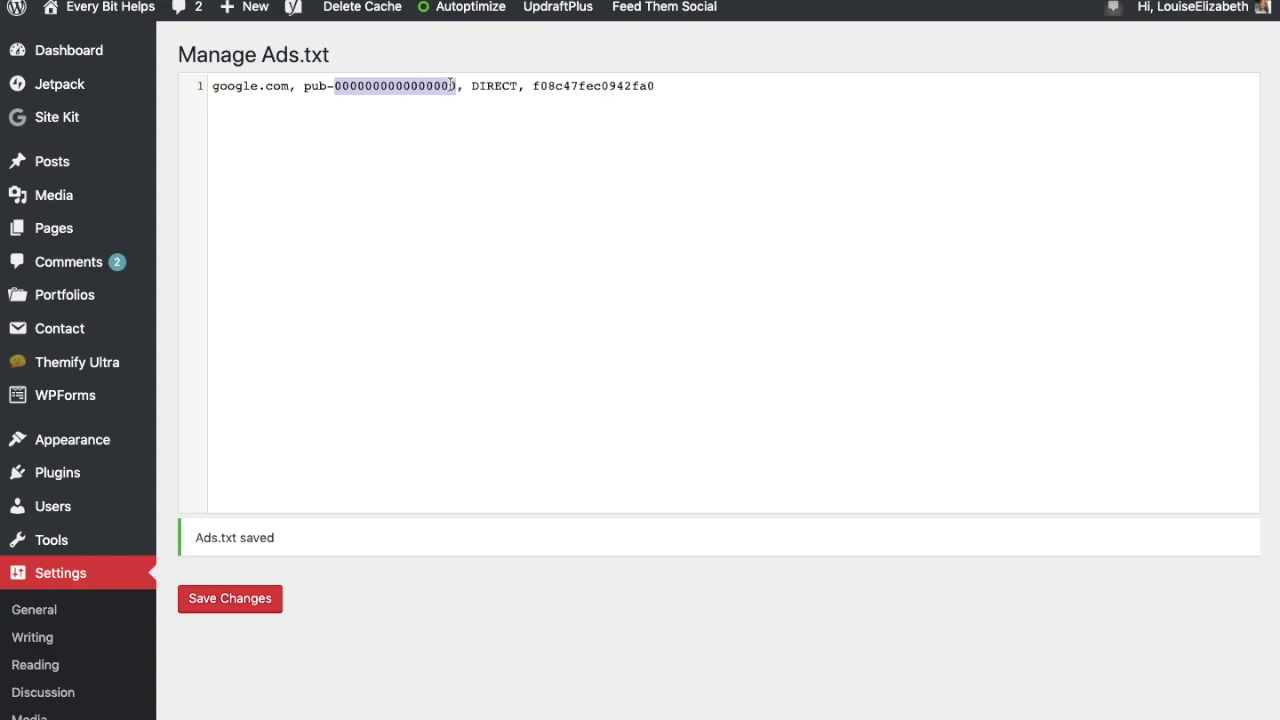